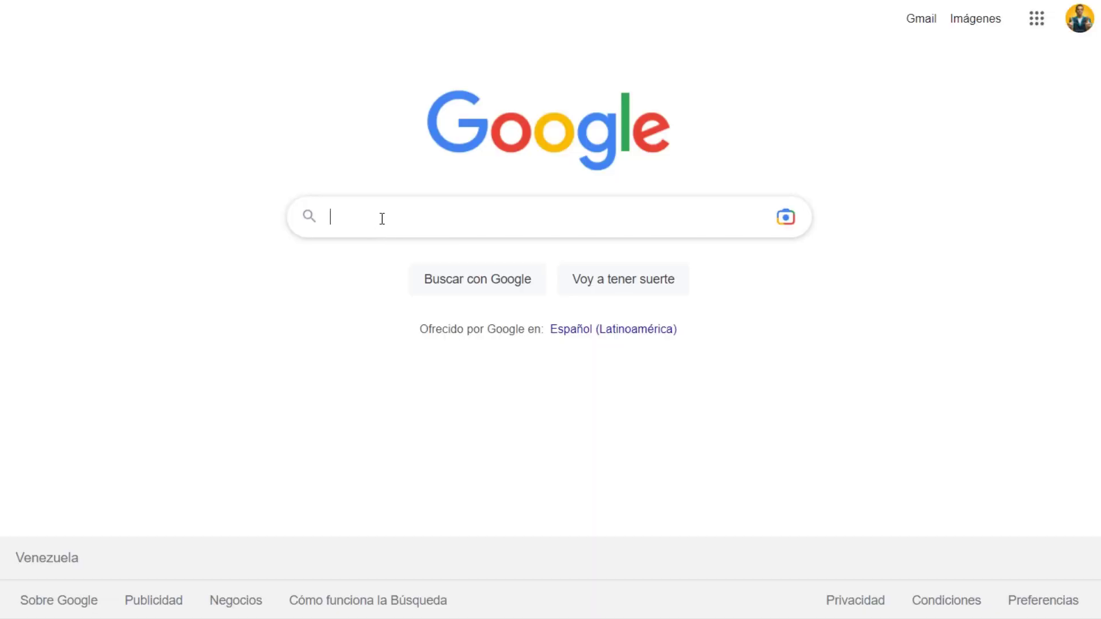
Search Google for "que cuerpo humano y sus partes para niños de primaria" and look through the results.
right_click(382, 218)
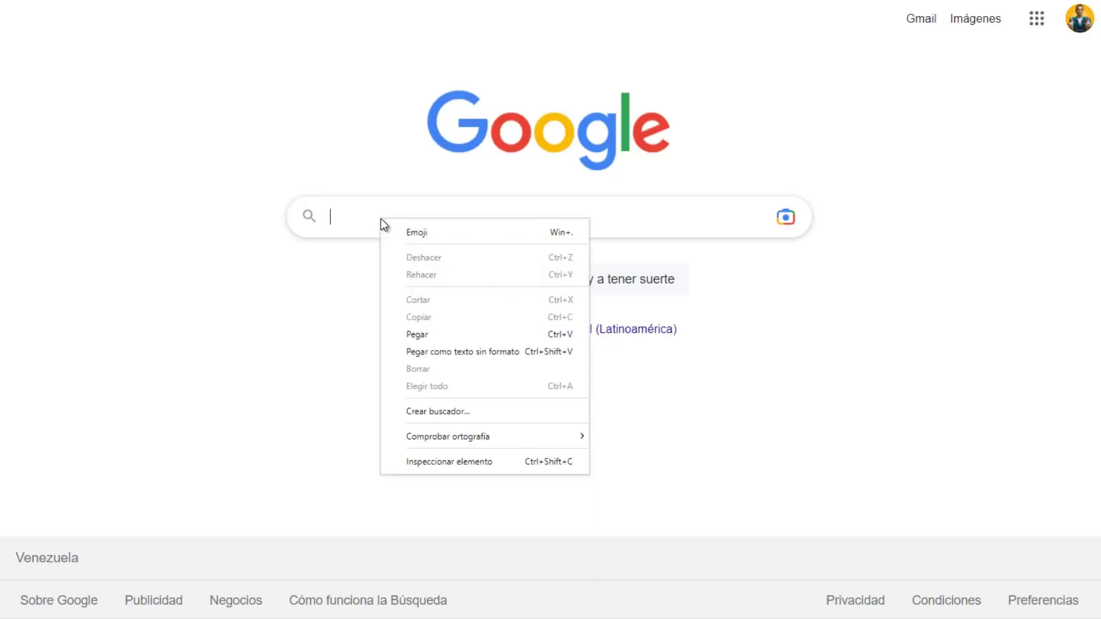
left_click(438, 334)
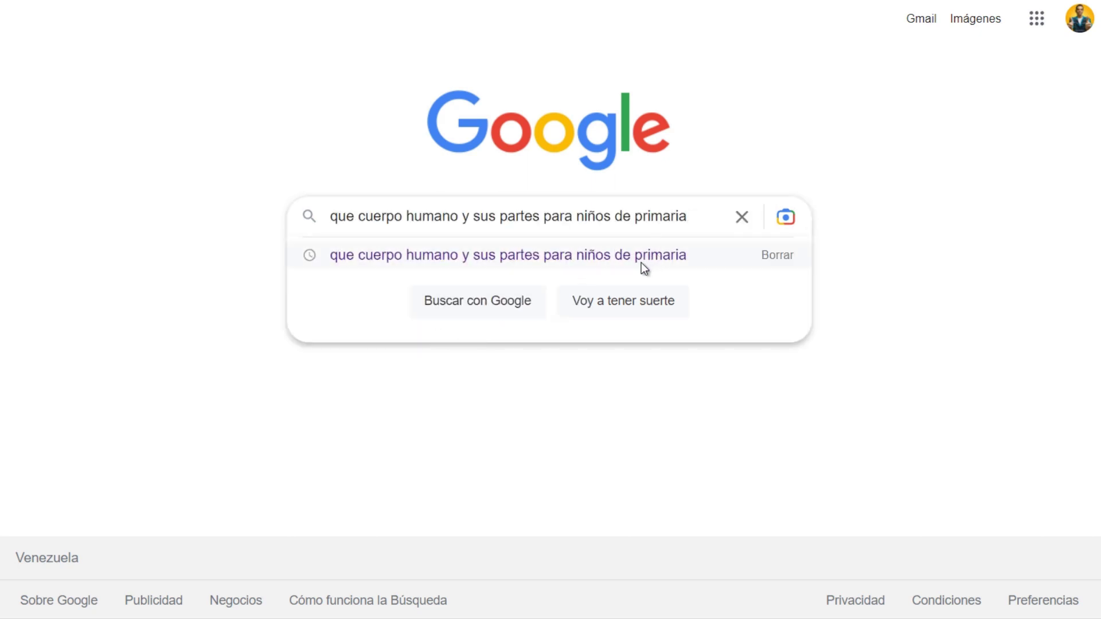
left_click(617, 263)
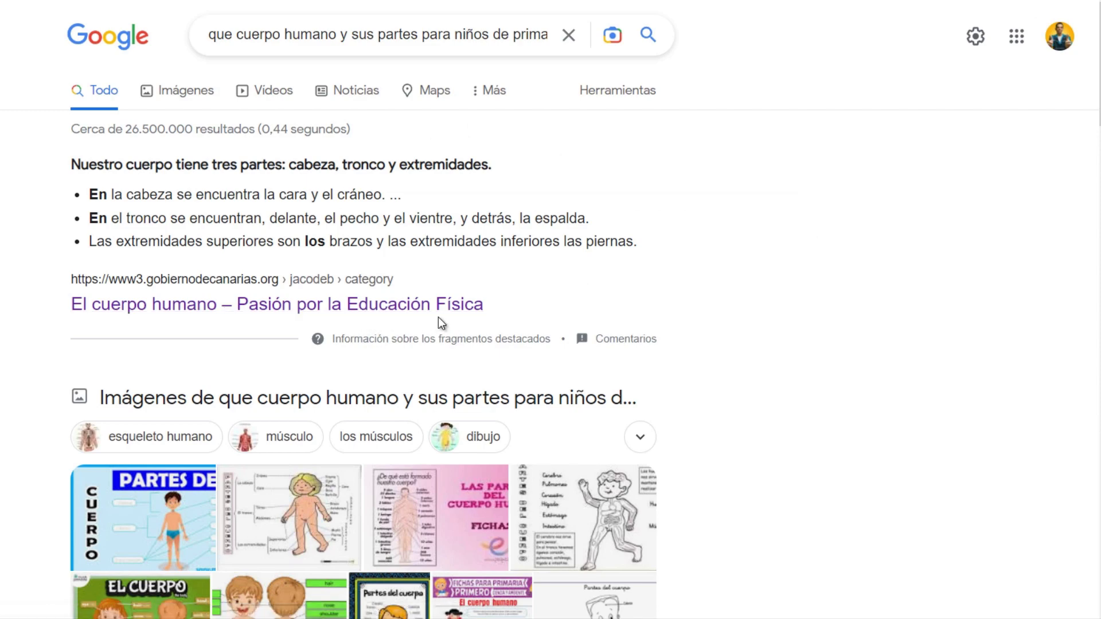
scroll(440, 322, "down", 12)
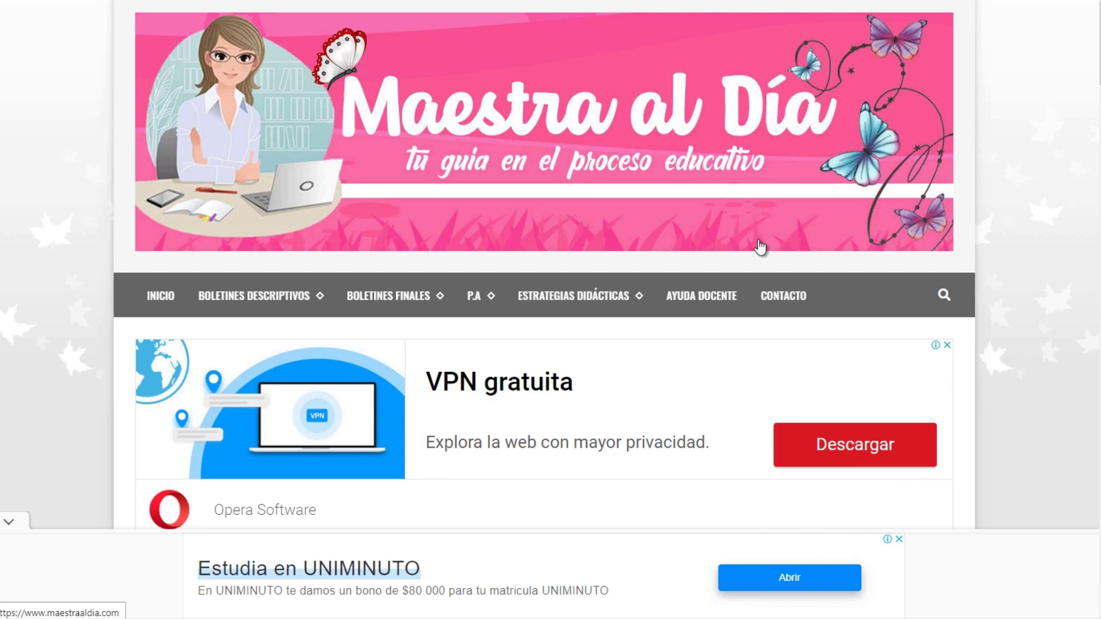
Examine the Maestra al Día article on the parts of the human body for its structure, images and proposed activities.
scroll(758, 247, "down", 3)
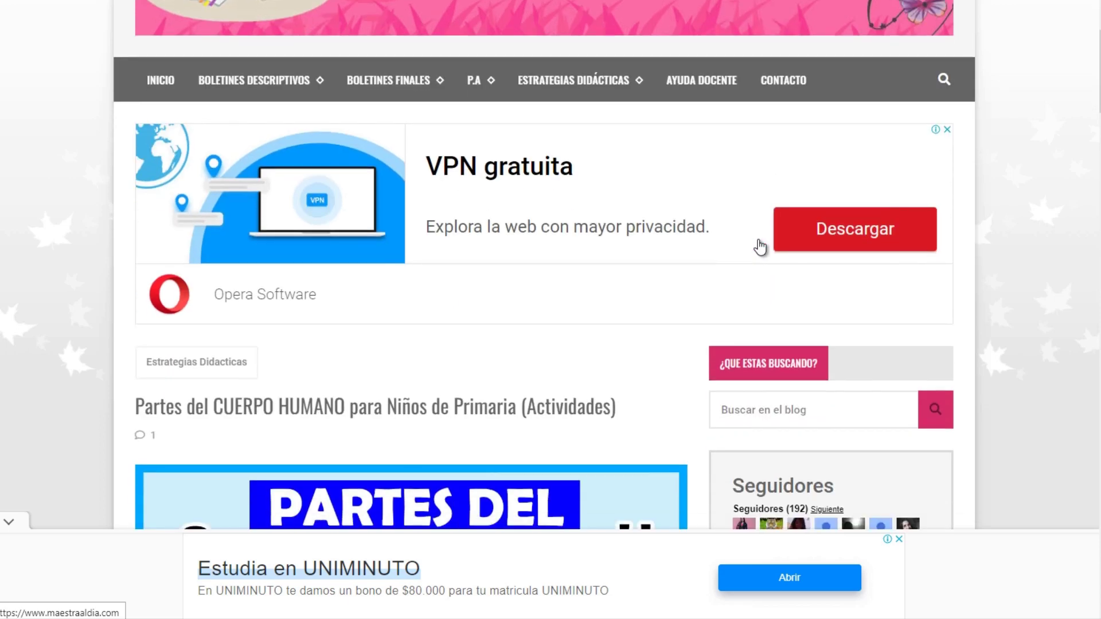
scroll(759, 247, "down", 8)
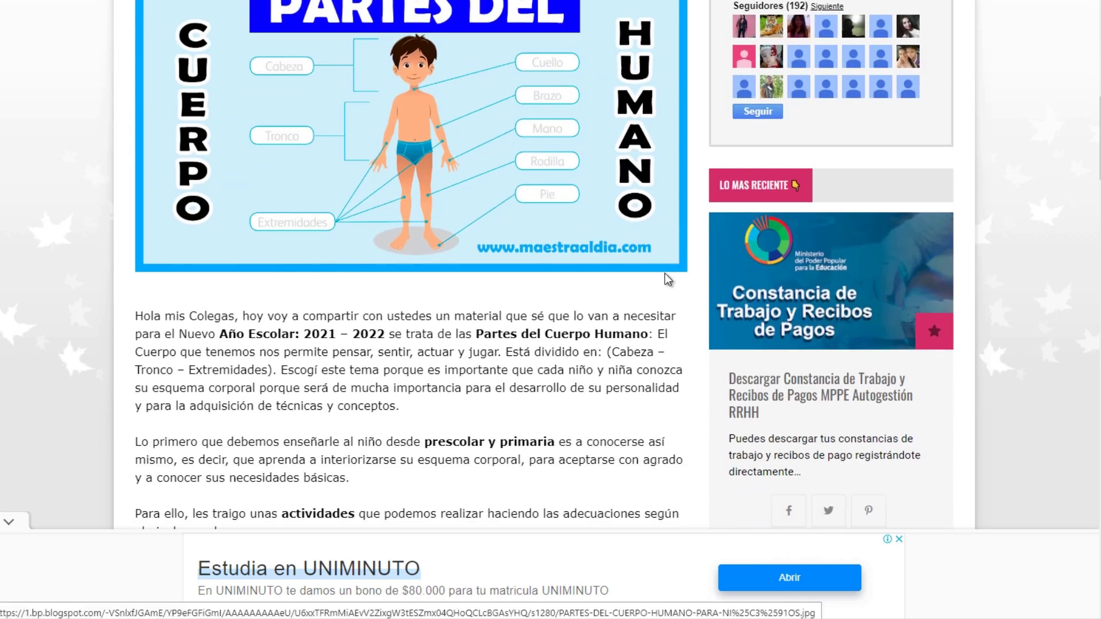
scroll(667, 279, "down", 8)
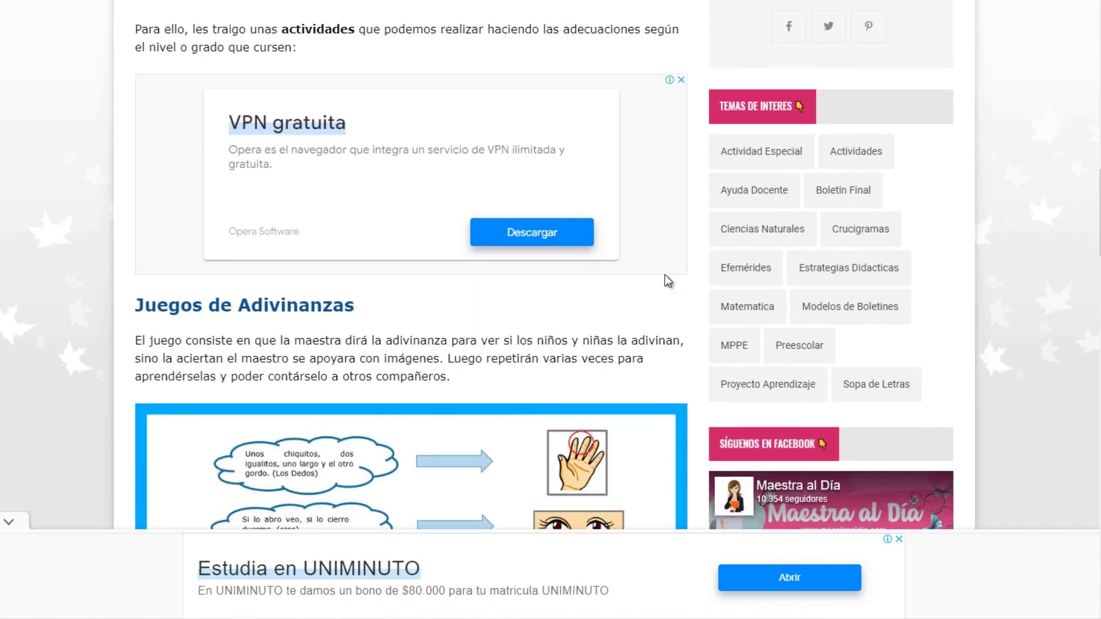
scroll(667, 280, "down", 8)
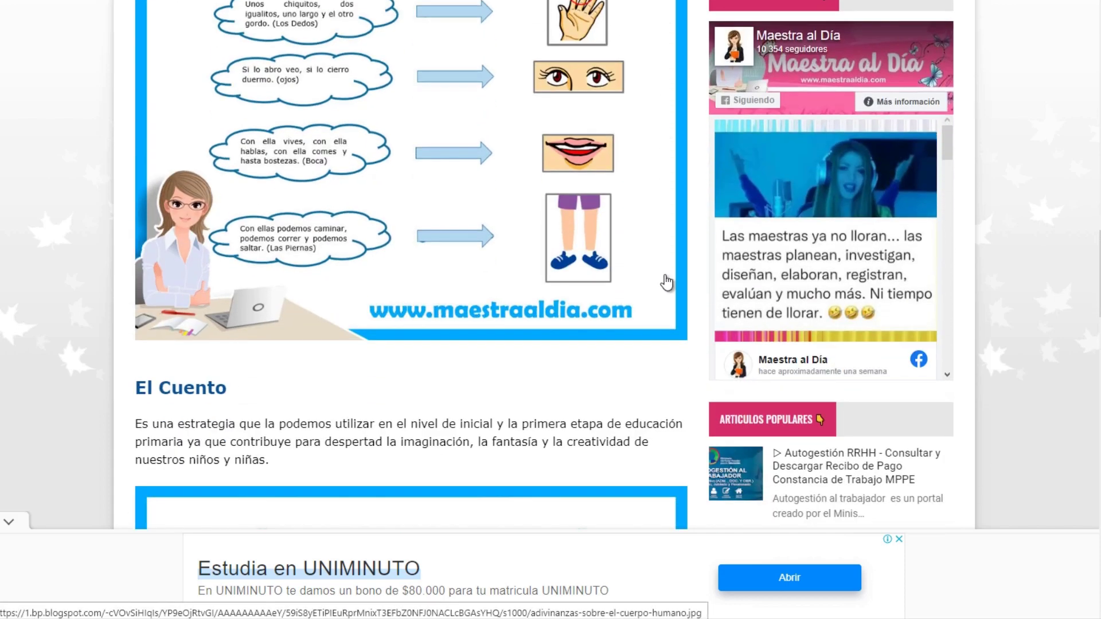
scroll(667, 281, "down", 10)
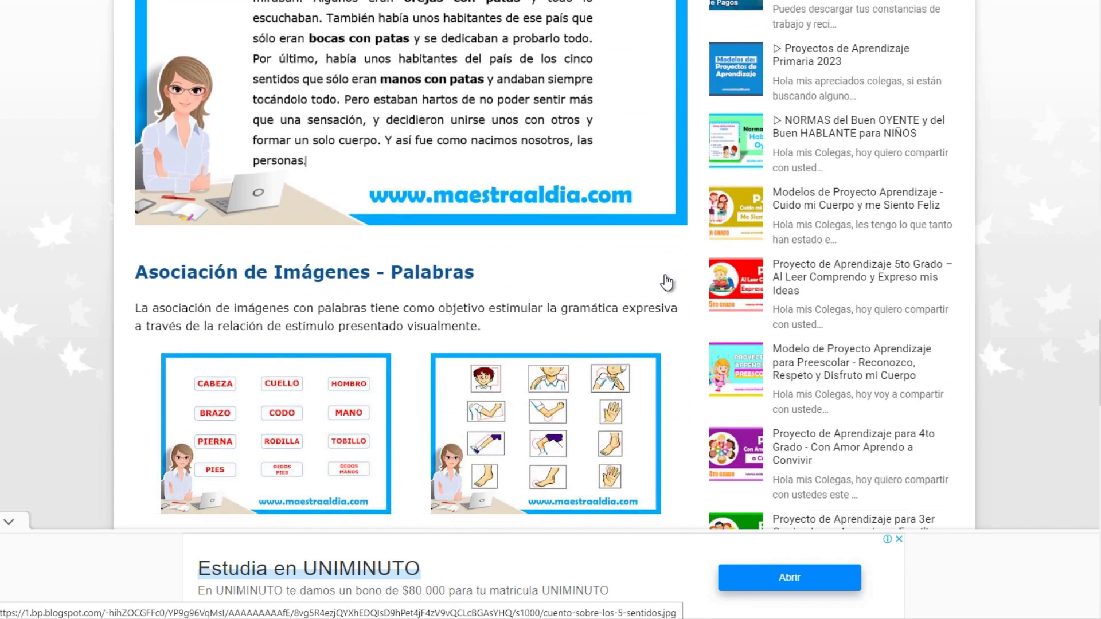
scroll(665, 281, "down", 8)
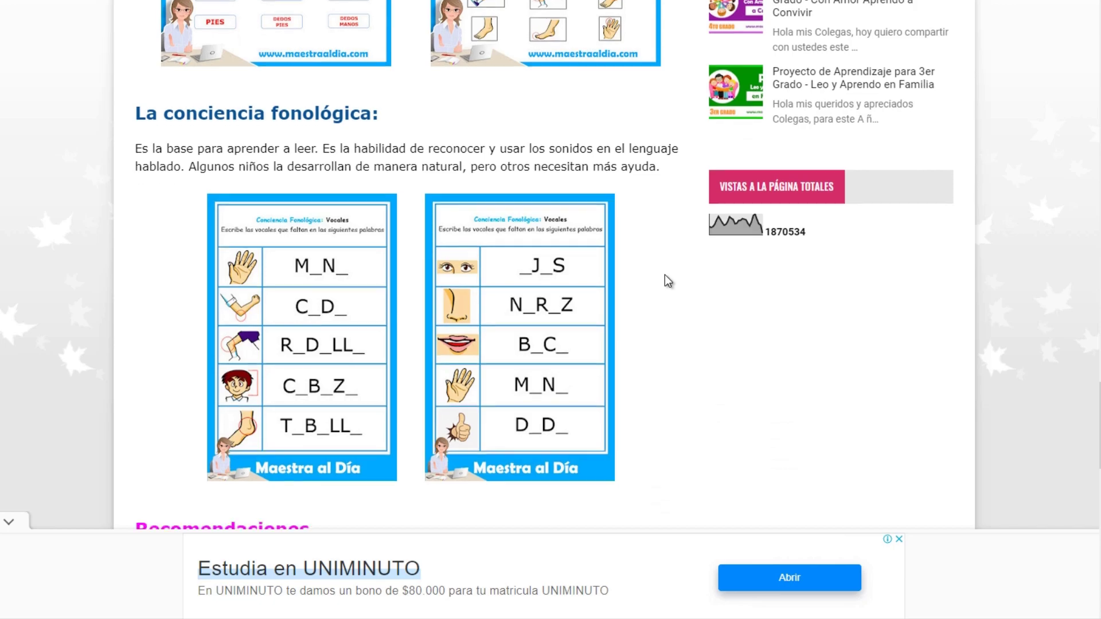
scroll(665, 274, "down", 4)
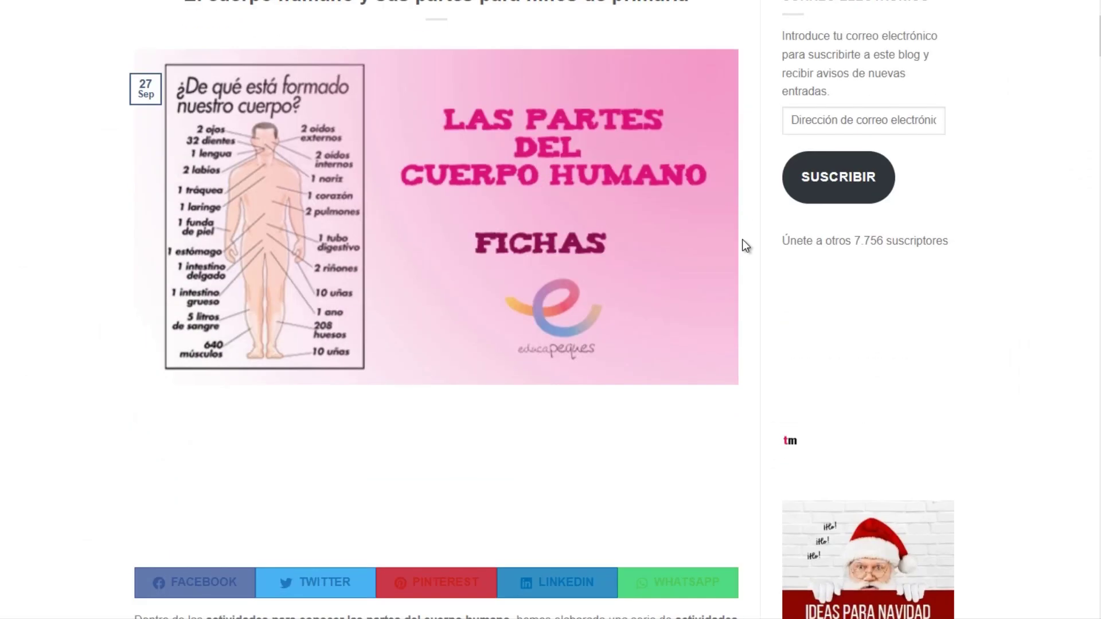
Examine the Educapeques article on the human body for its headings, explanations and children's activities.
scroll(746, 245, "down", 5)
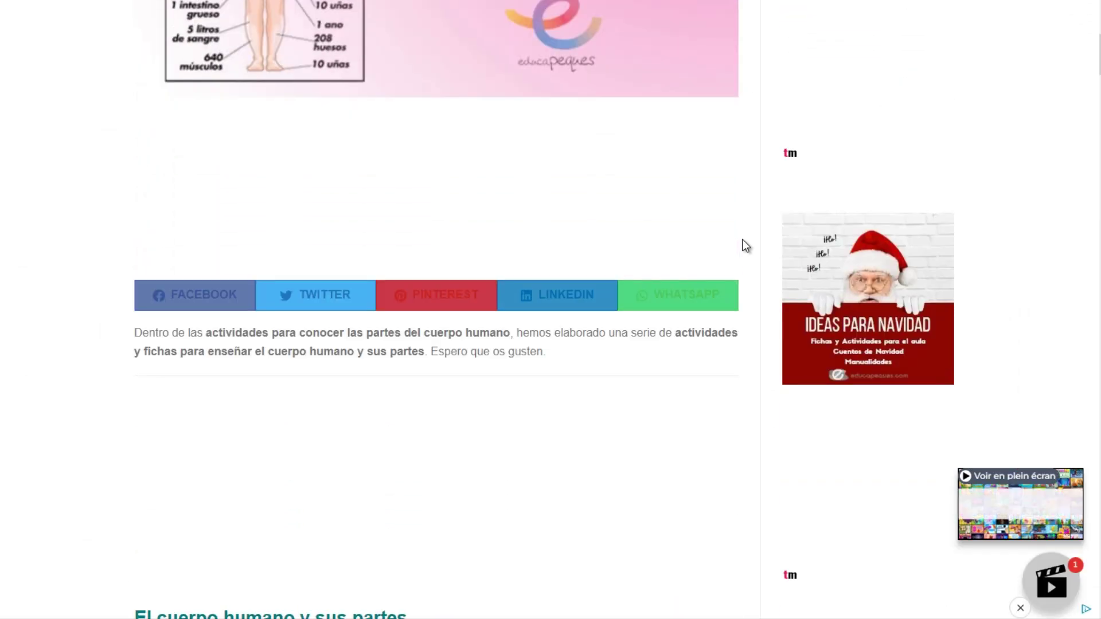
scroll(746, 245, "down", 1)
scroll(745, 245, "down", 3)
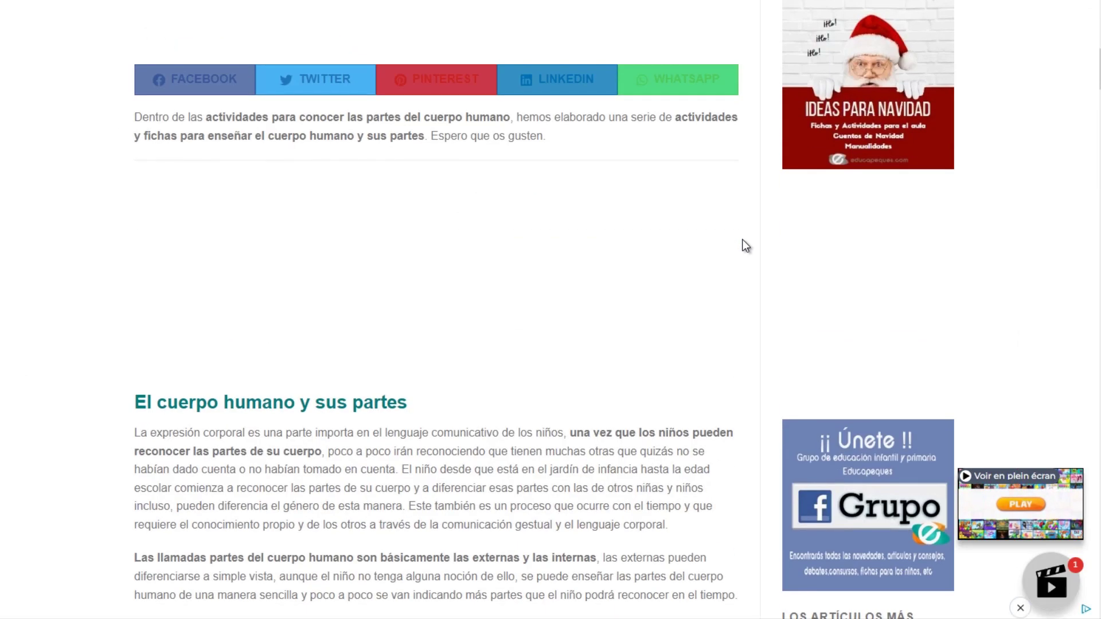
scroll(745, 246, "down", 4)
scroll(745, 245, "down", 6)
scroll(745, 245, "down", 12)
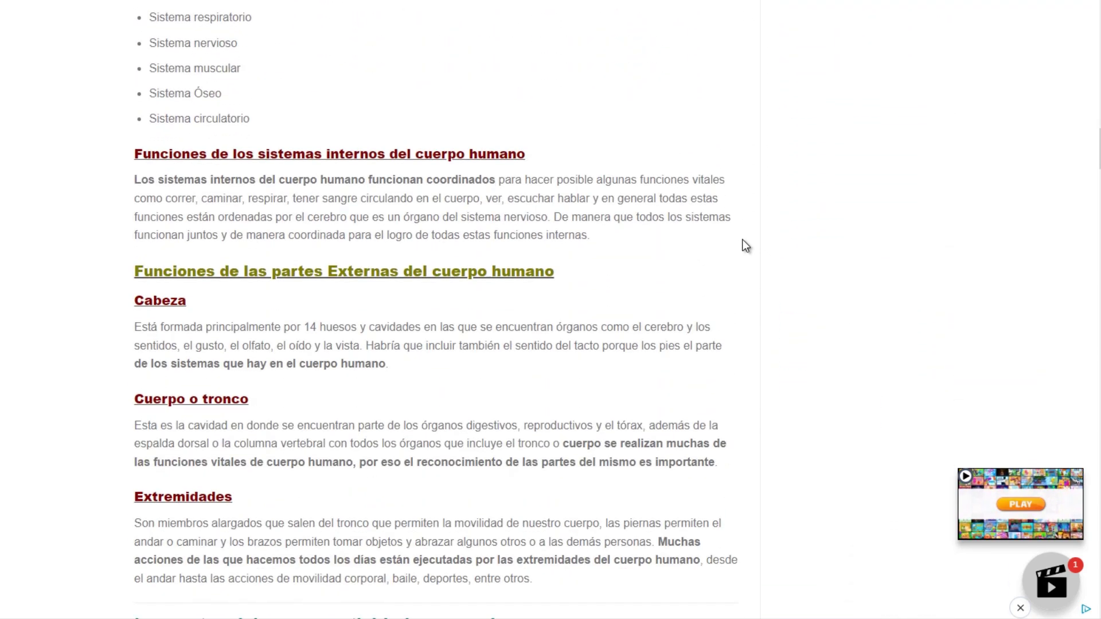
scroll(745, 246, "down", 5)
scroll(745, 245, "down", 4)
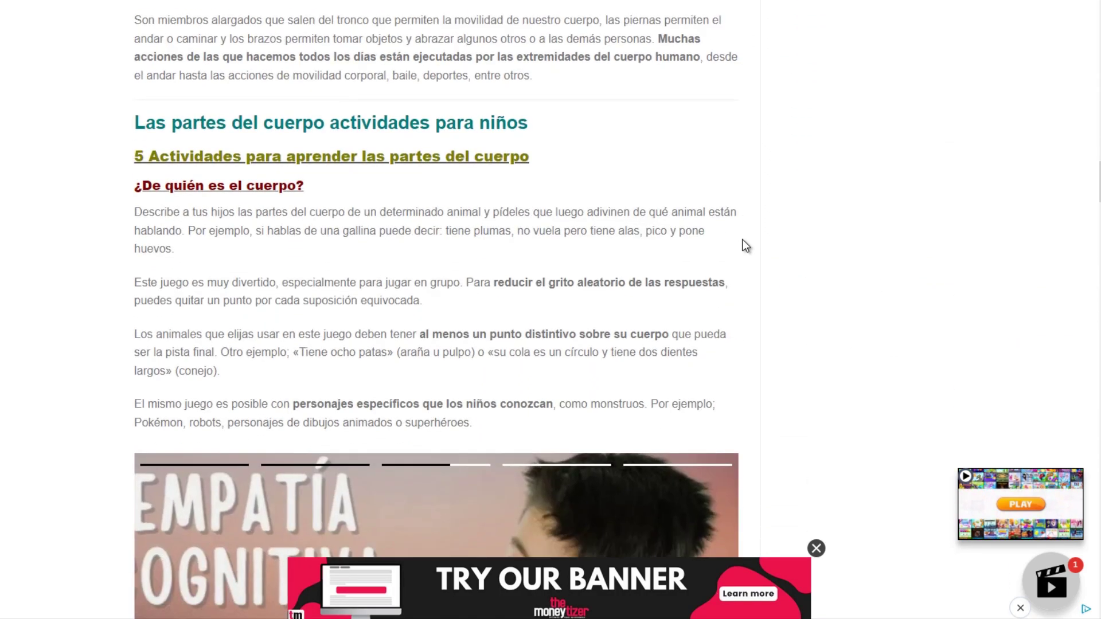
left_click_drag(238, 186, 129, 166)
scroll(792, 404, "up", 20)
Examine the Mi bebé y yo article on explaining the human body to children, including its section on the head.
scroll(792, 404, "down", 8)
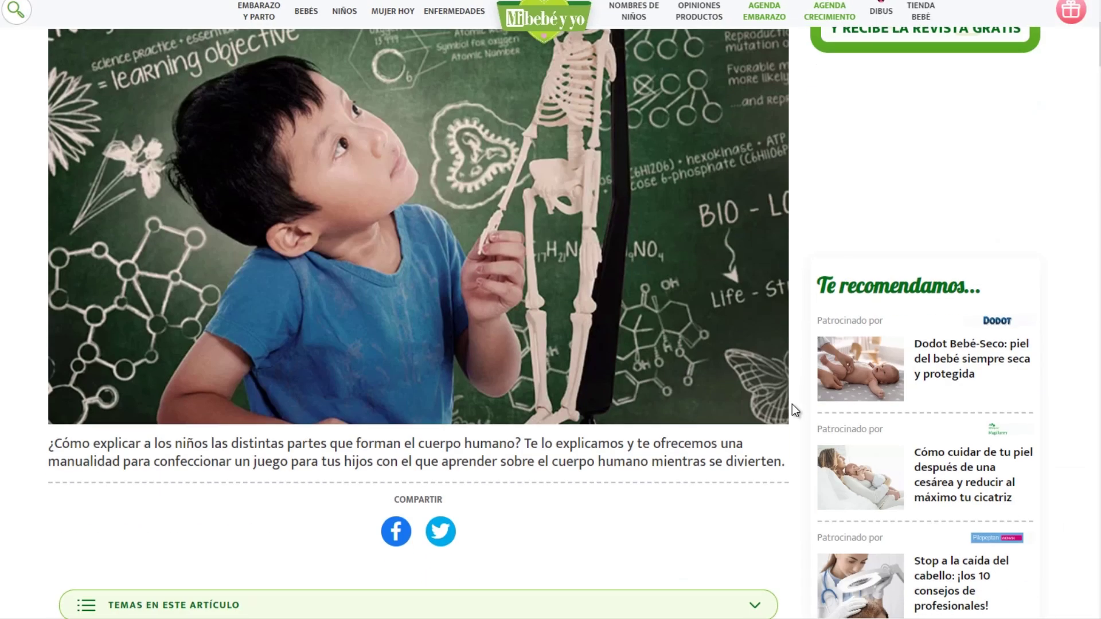
scroll(793, 404, "down", 12)
scroll(792, 404, "down", 12)
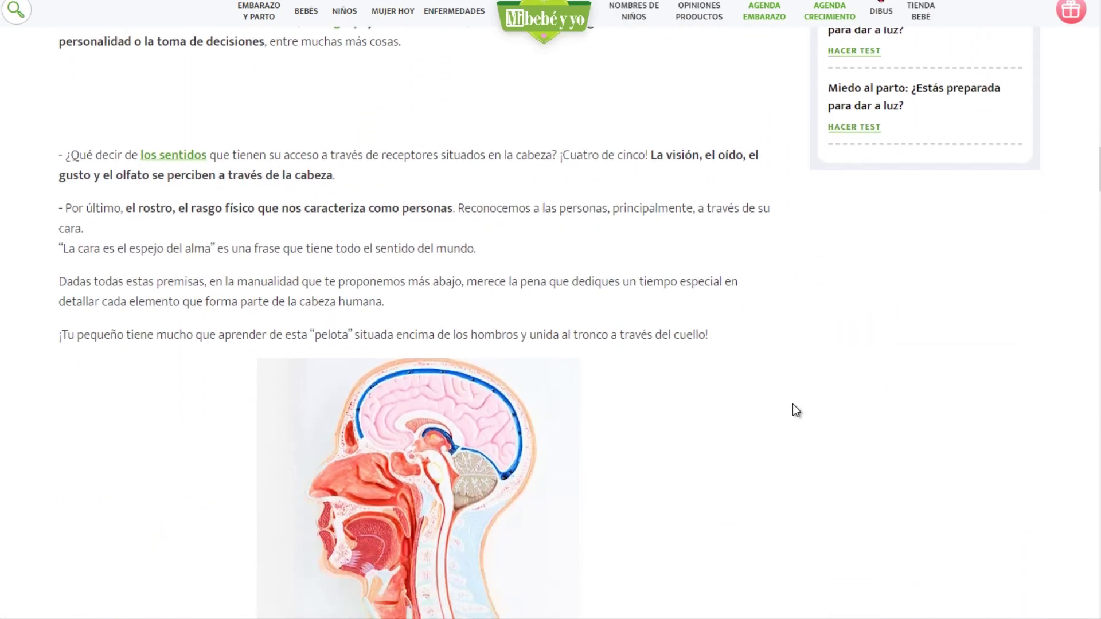
scroll(793, 404, "down", 15)
Switch to ChatGPT and ask why primary children should learn "que es el cuerpo humano y sus partes", requesting two short paragraphs in a graduate teacher's language.
left_click(648, 200)
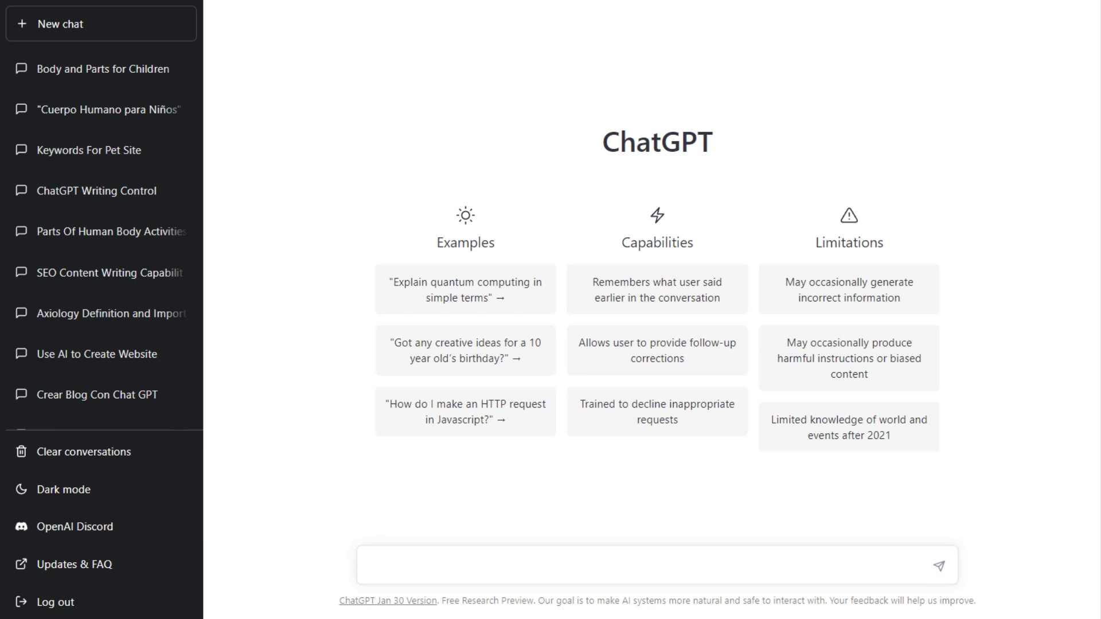
right_click(581, 566)
left_click(618, 453)
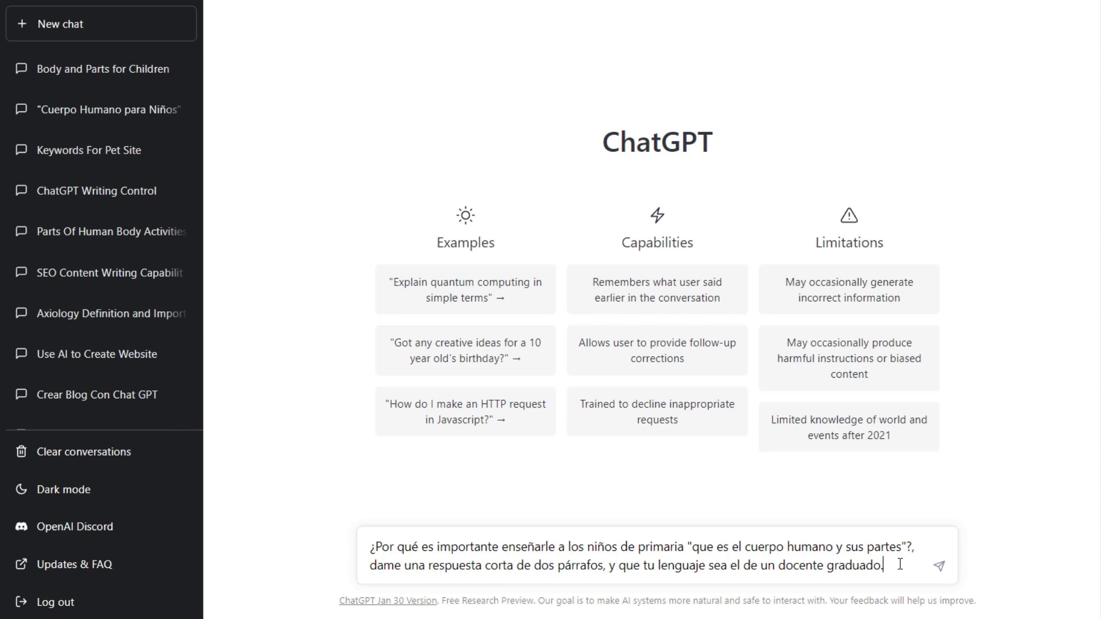
left_click(939, 568)
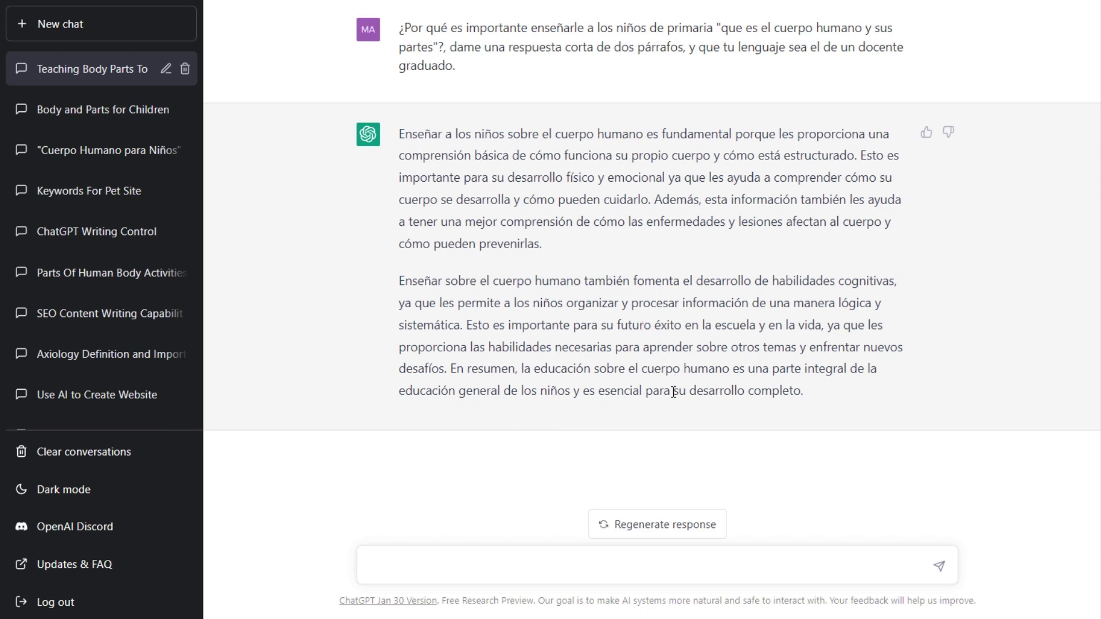
Regenerate the response on why to teach the human body and compare both versions, returning to the second one.
left_click(663, 527)
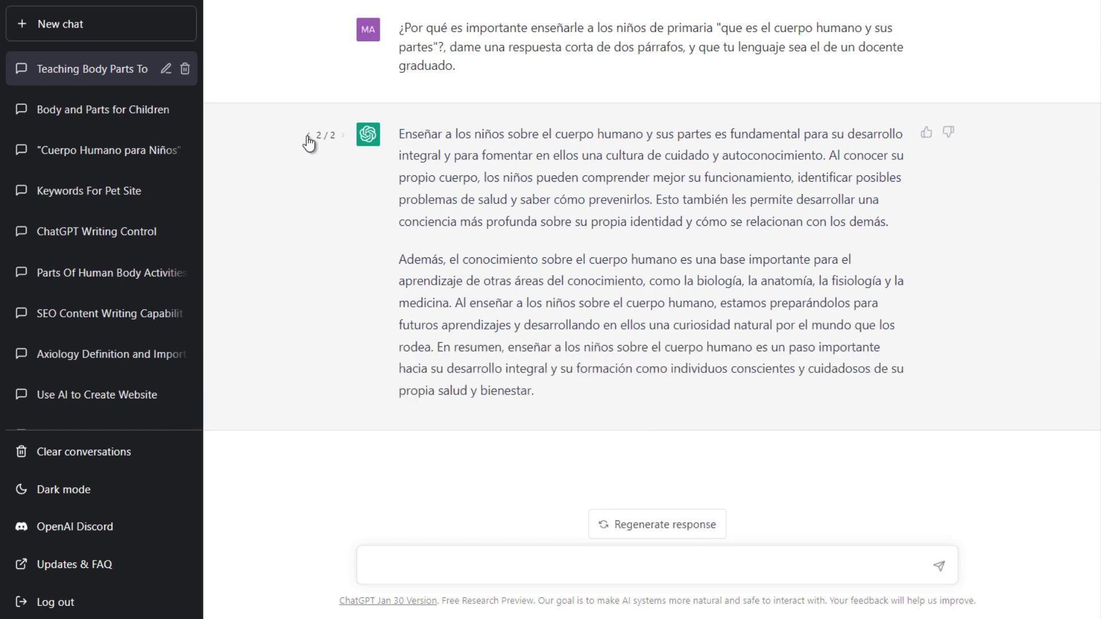
left_click(308, 136)
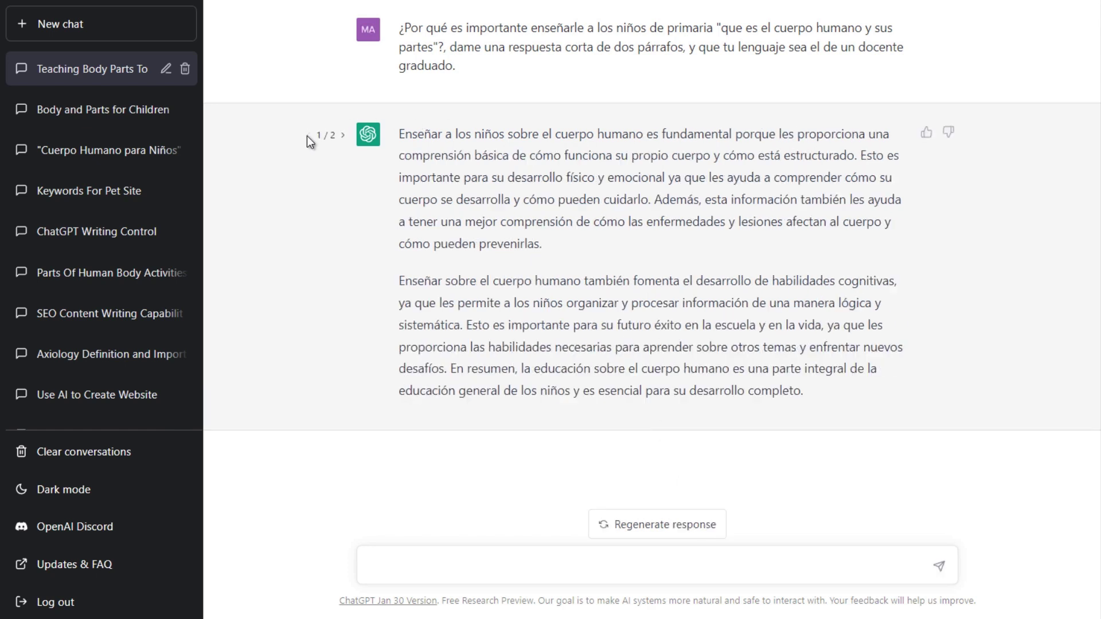
left_click(344, 137)
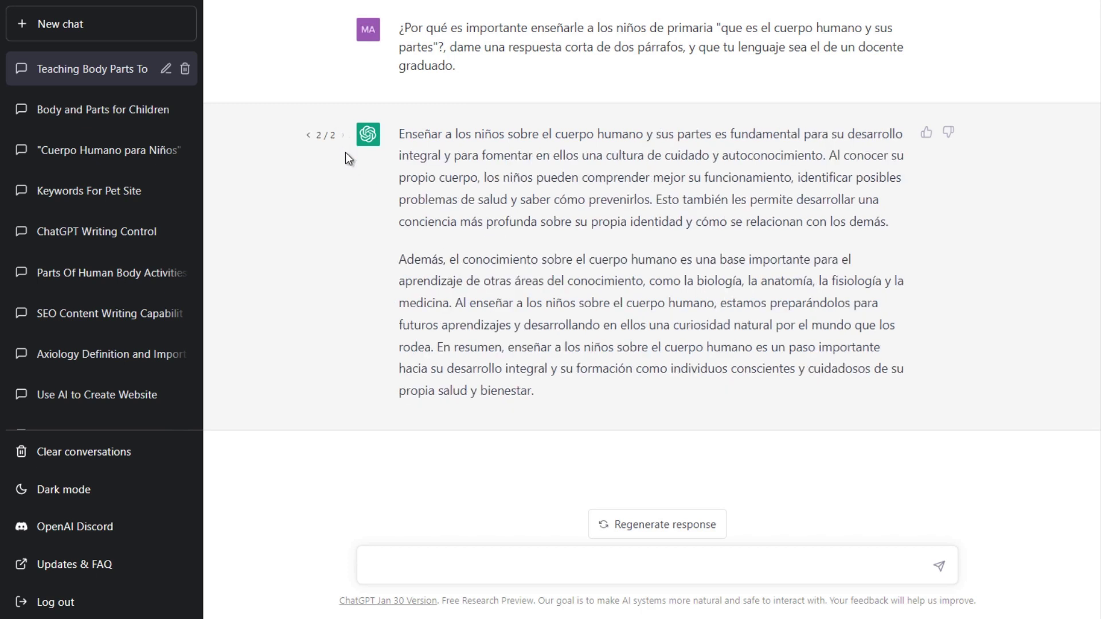
Ask for the parts of the human body and their functions (cabeza, tronco, extremidades), explained as for a child of 8 to 10 years.
right_click(418, 566)
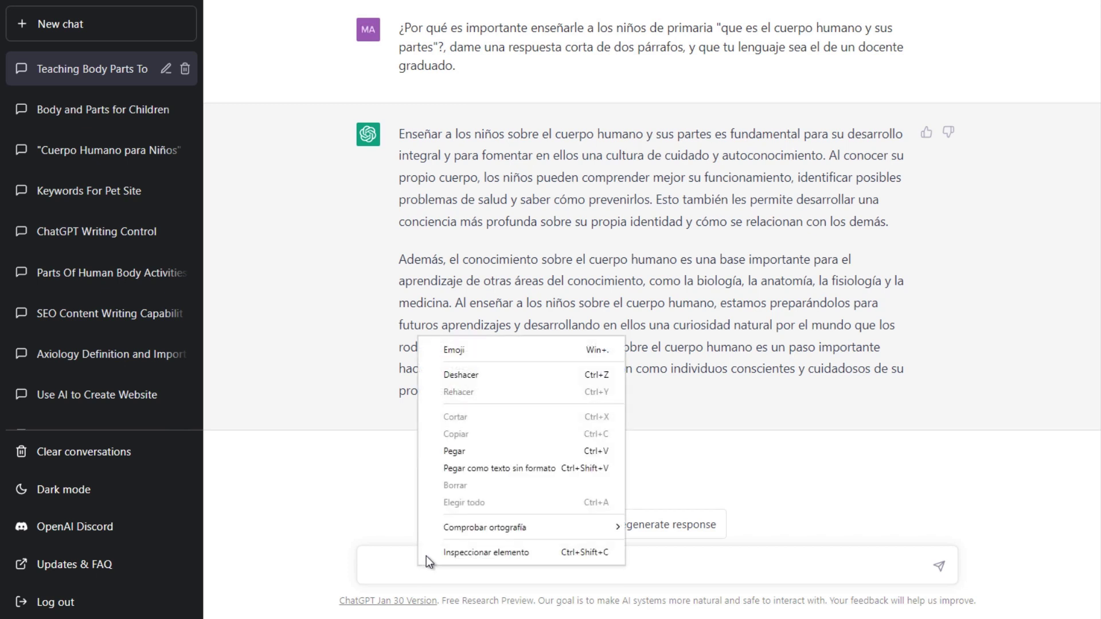
left_click(462, 450)
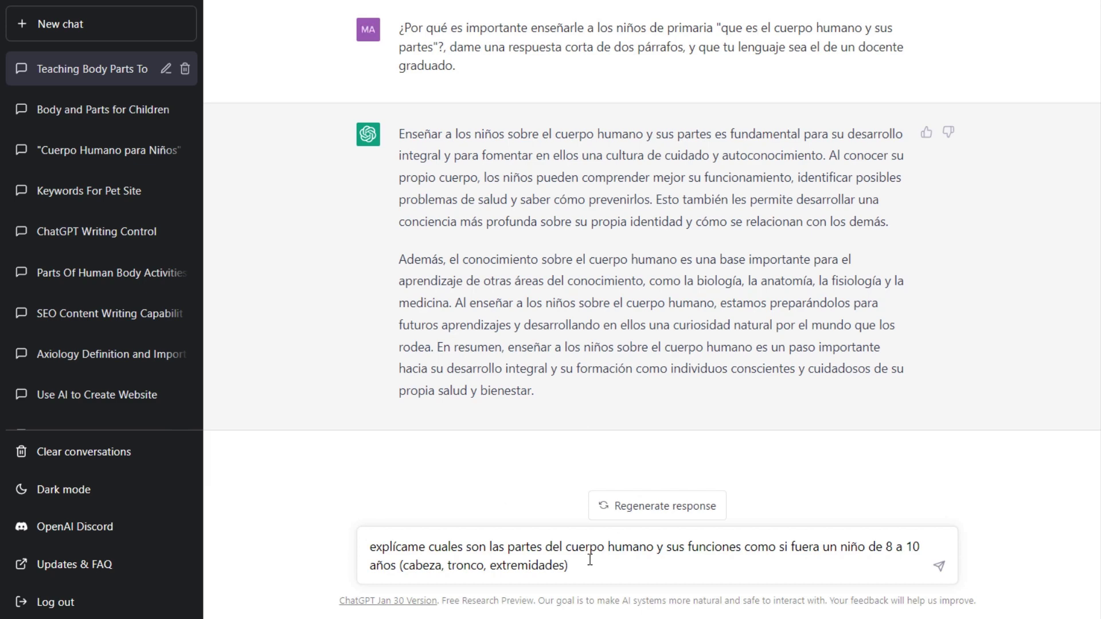
left_click(939, 566)
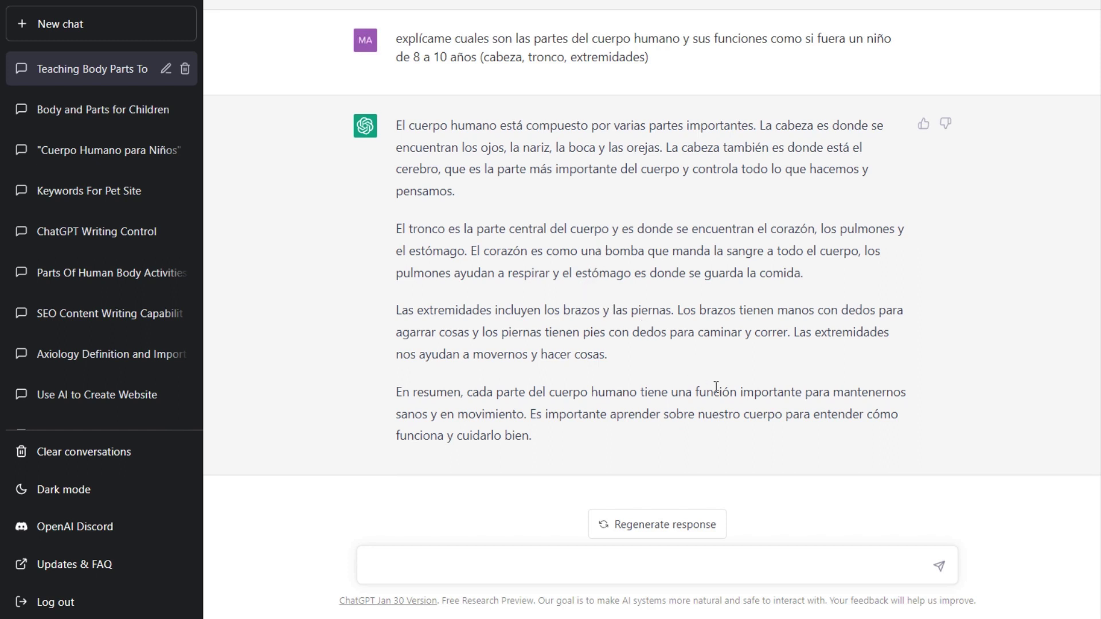
Ask how a first-grade primary teacher would give a class explaining to an 8-year-old what the human body and its parts are.
right_click(439, 564)
left_click(479, 459)
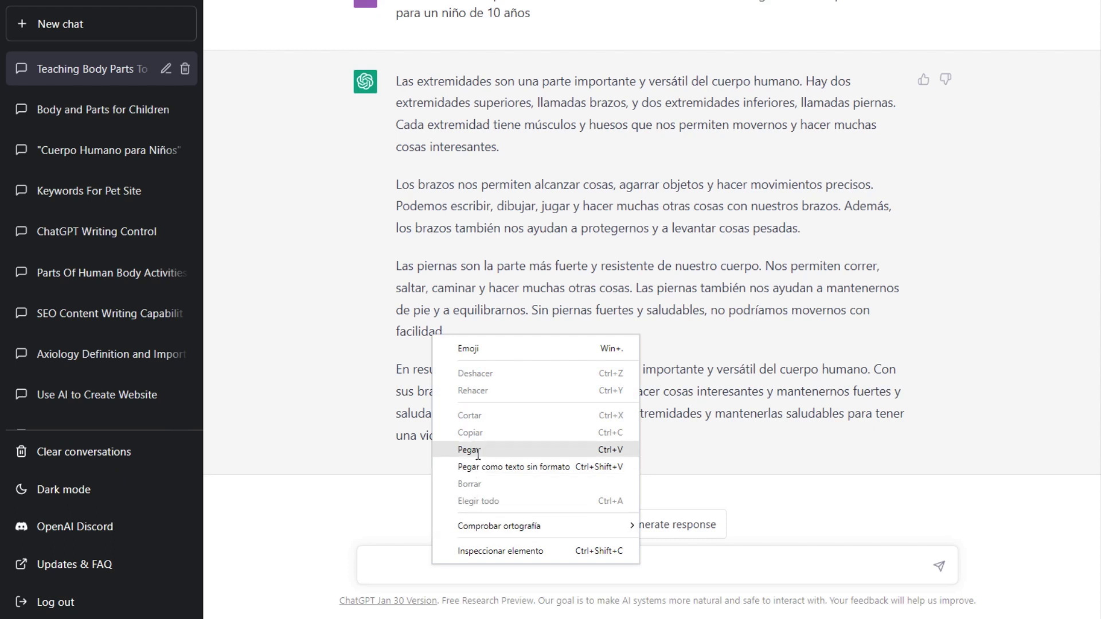
left_click(477, 458)
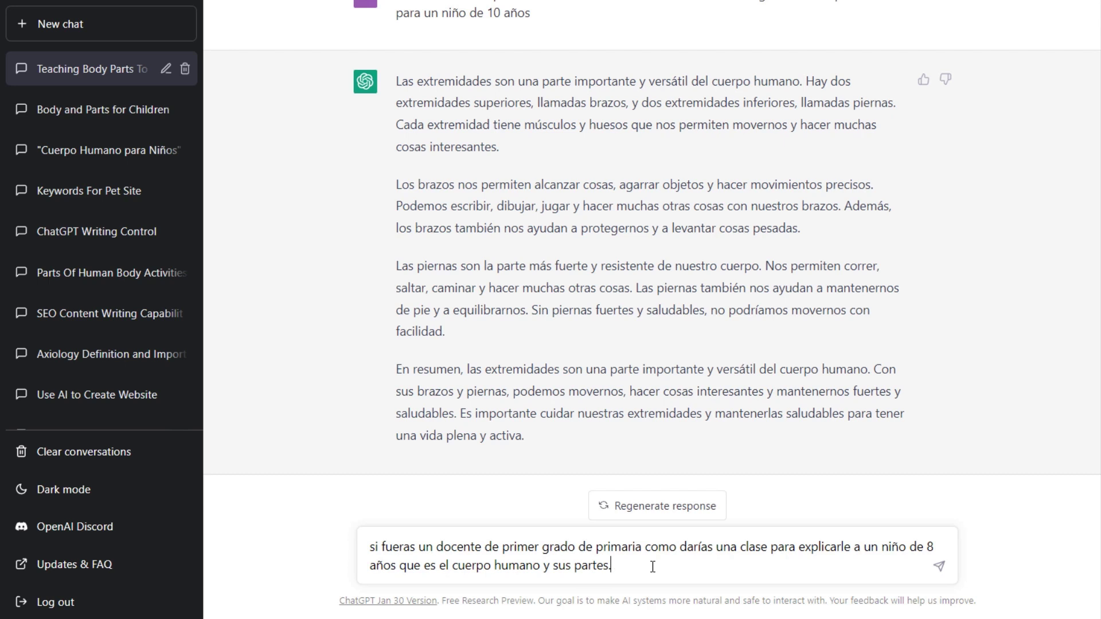
key("Return")
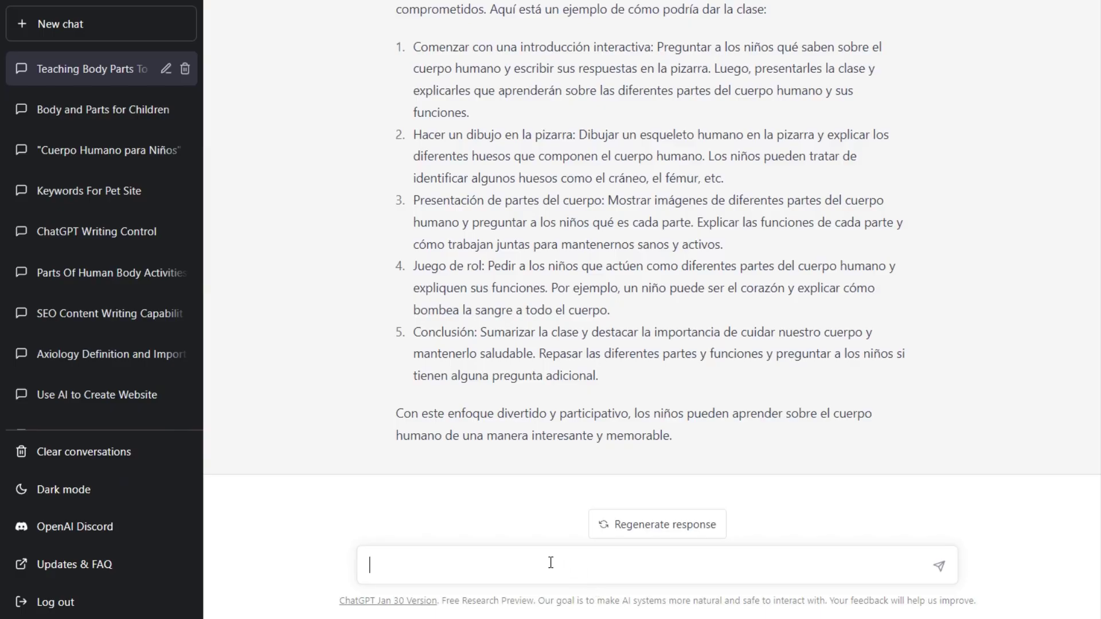
Ask for models of classroom activities to teach children aged 5 to 8 "cuales son las partes del cuerpo humano", correcting the opening word to "puedes".
right_click(550, 565)
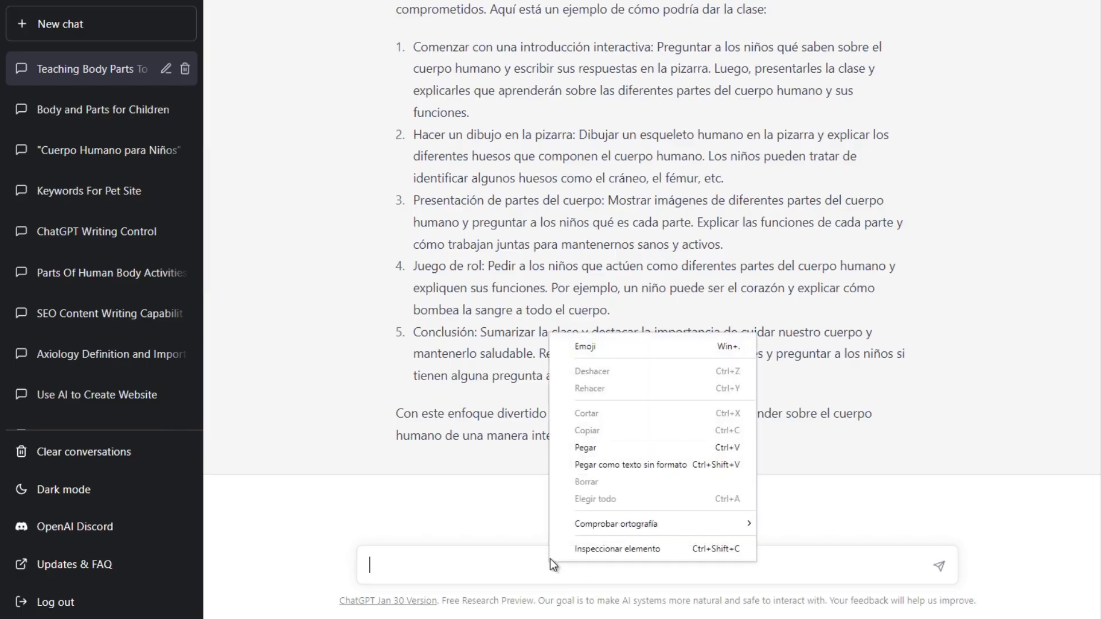
left_click(602, 449)
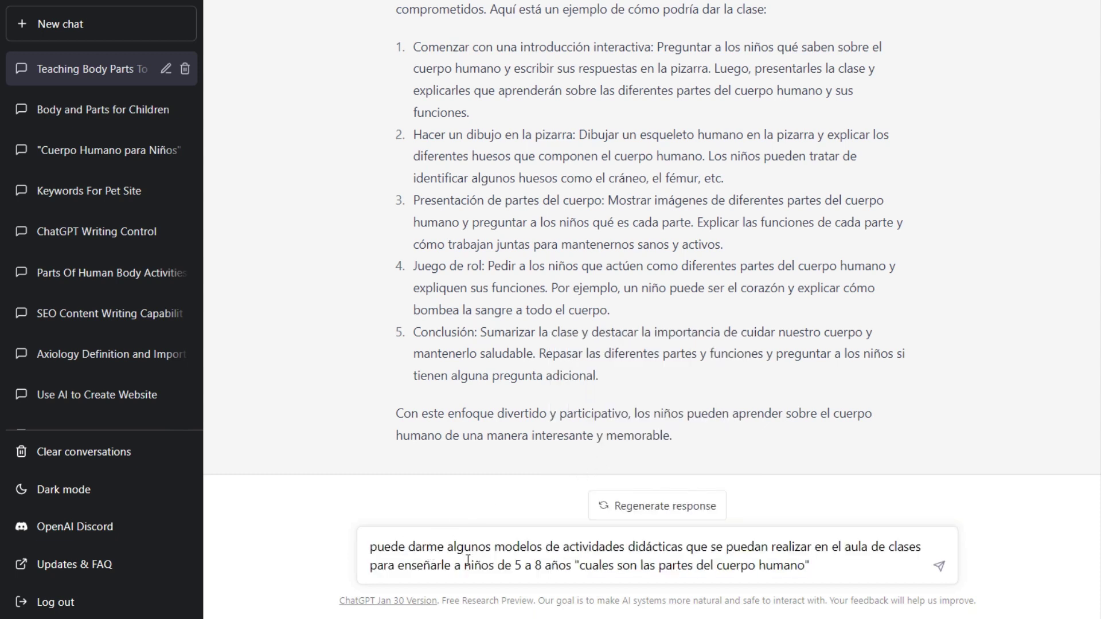
type("s")
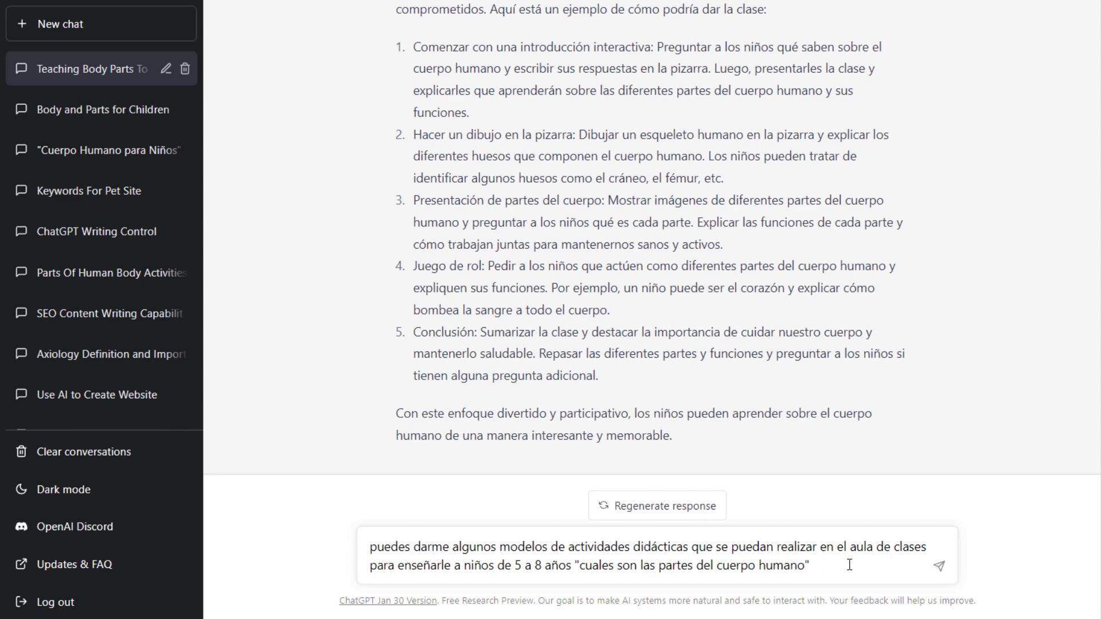
left_click(940, 567)
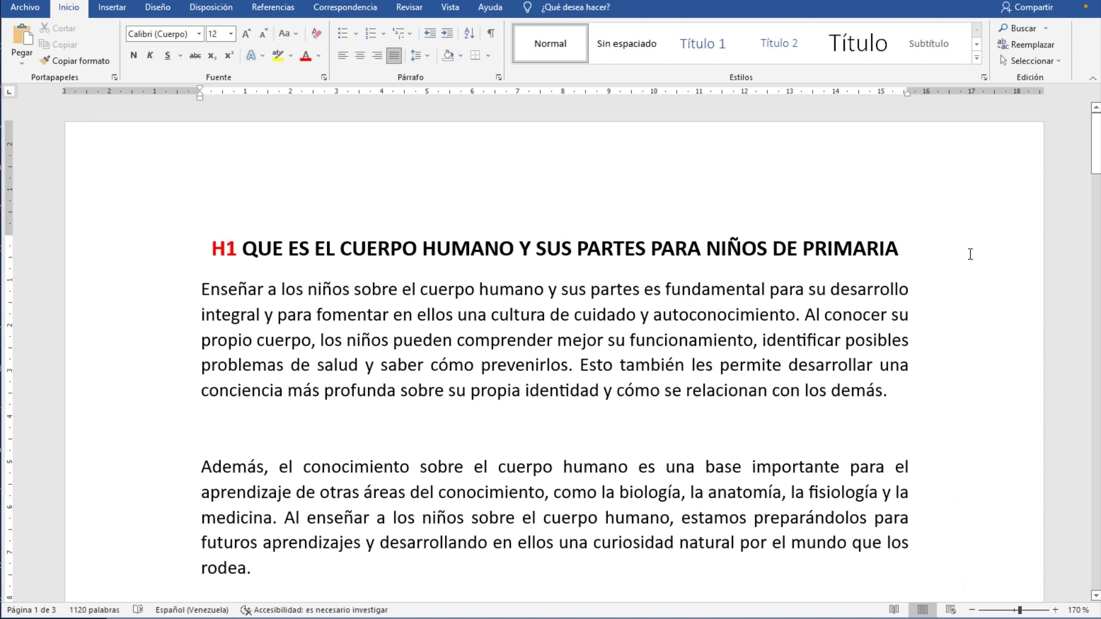
Review the assembled Word article on the human body from its H1 title and introduction through the classroom activities to the closing paragraph.
middle_click(969, 237)
scroll(968, 236, "down", 2)
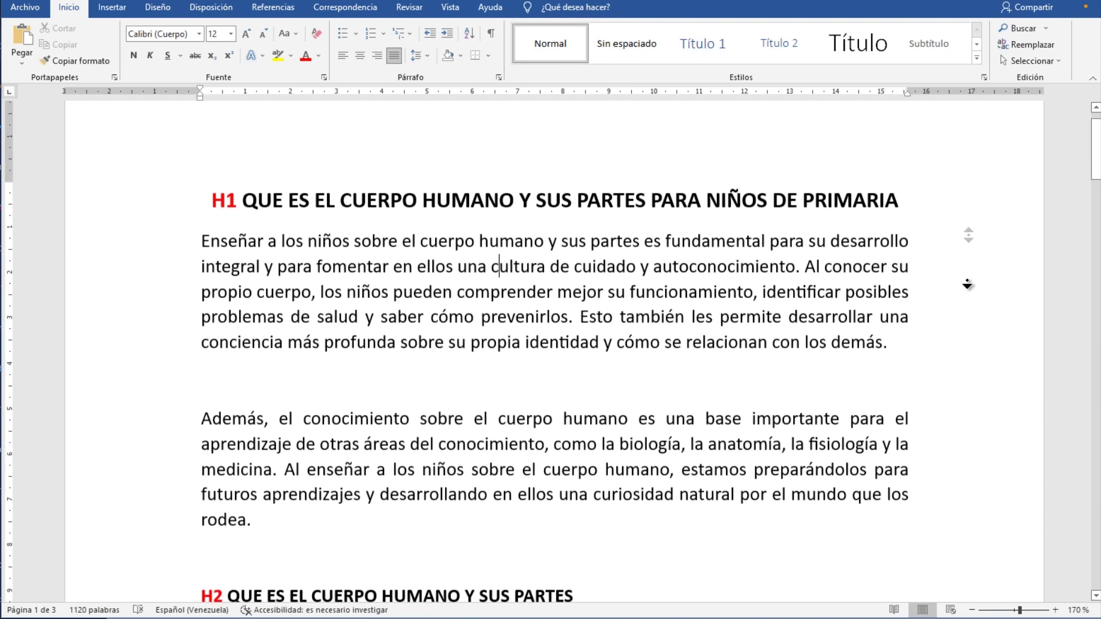
scroll(967, 288, "down", 5)
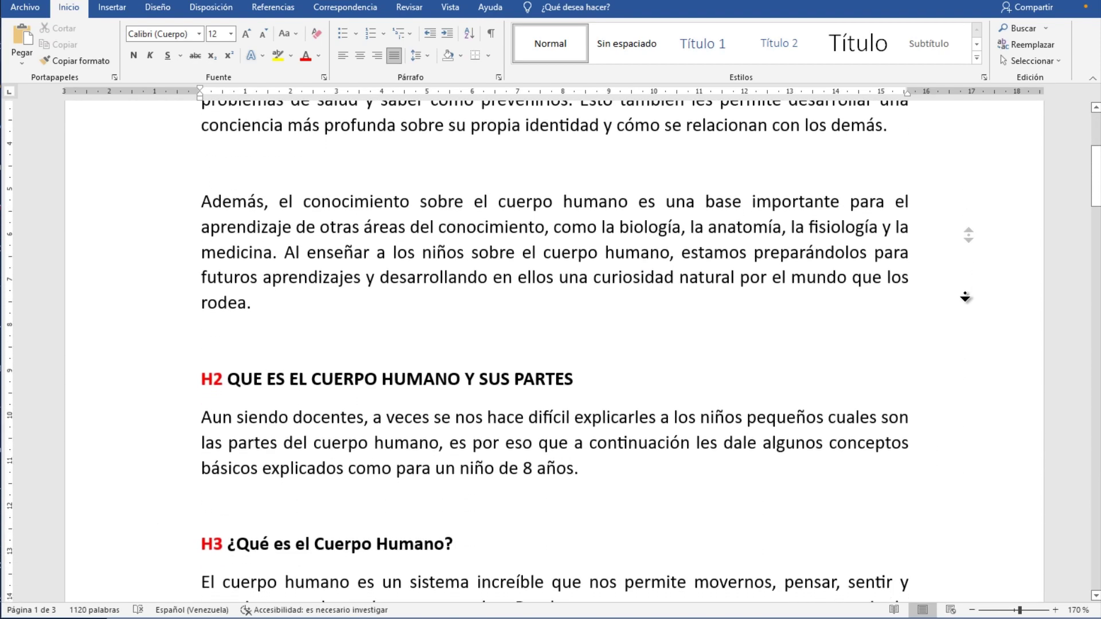
scroll(965, 297, "down", 5)
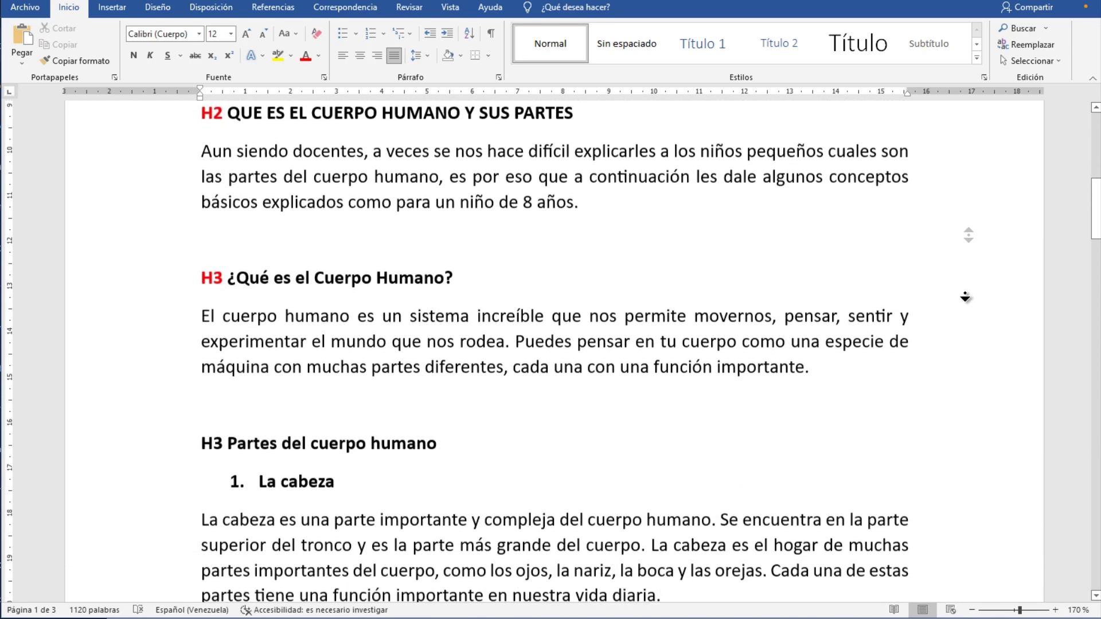
scroll(965, 297, "down", 5)
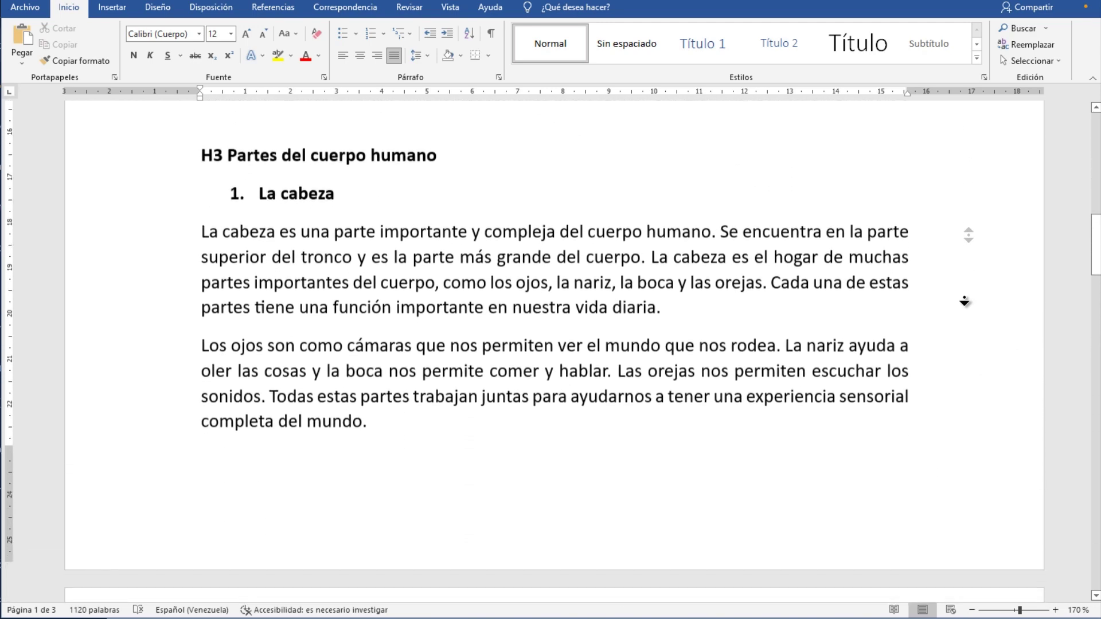
scroll(965, 304, "down", 5)
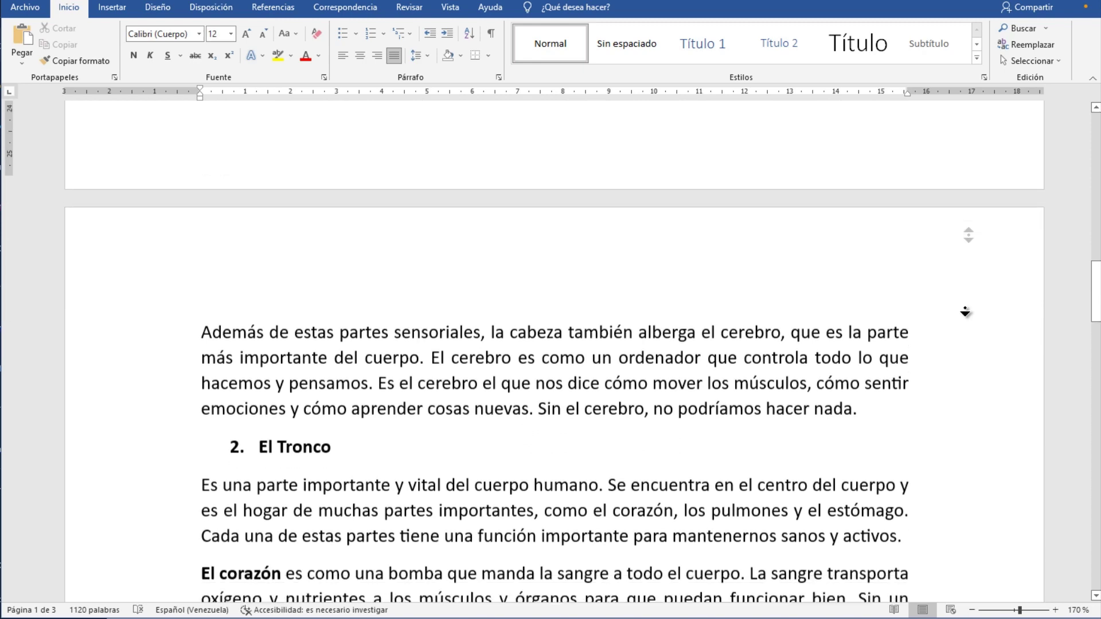
scroll(965, 312, "down", 5)
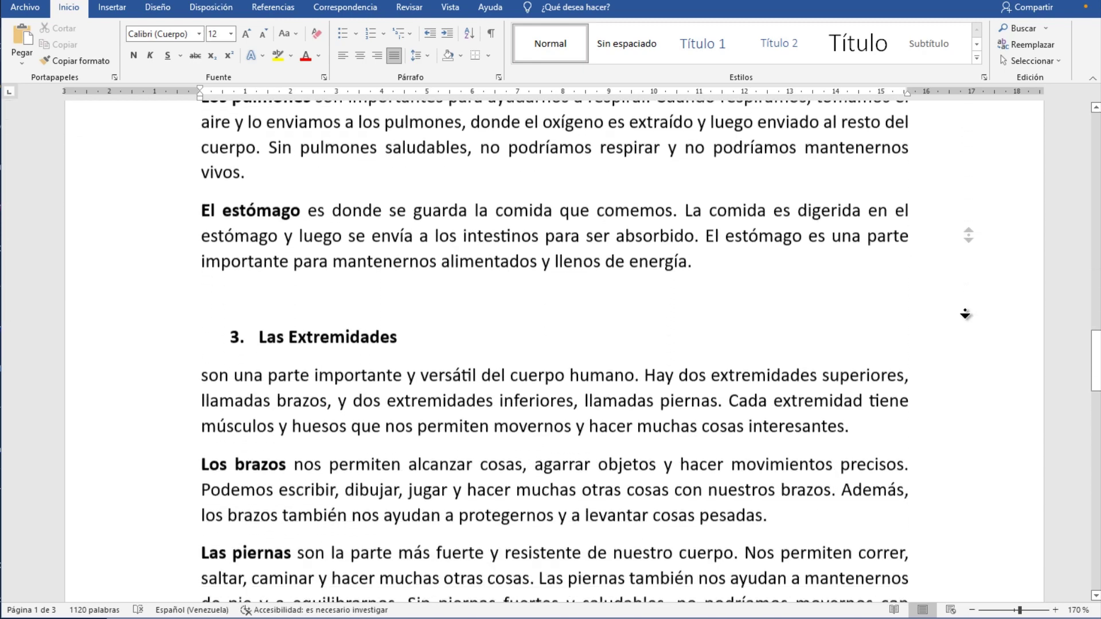
scroll(965, 314, "down", 8)
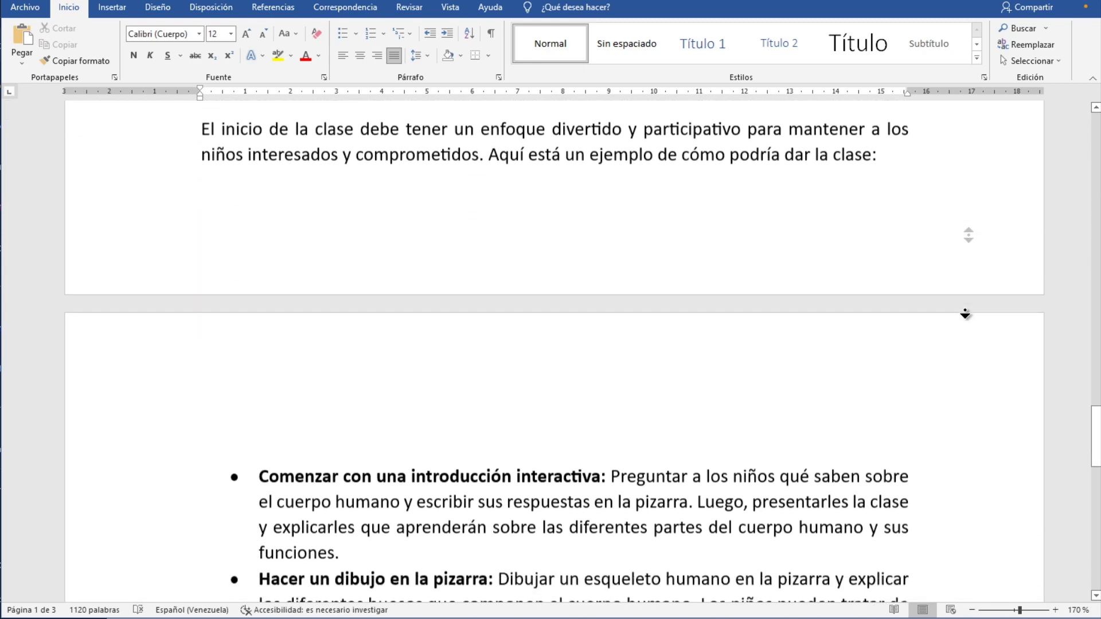
scroll(965, 315, "down", 8)
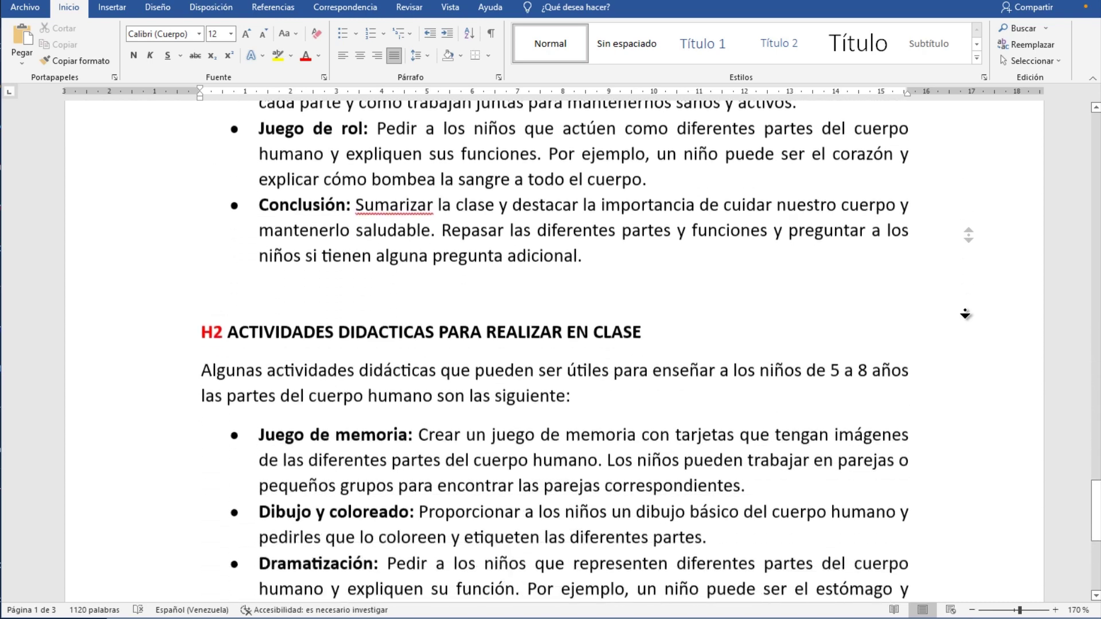
scroll(966, 314, "down", 4)
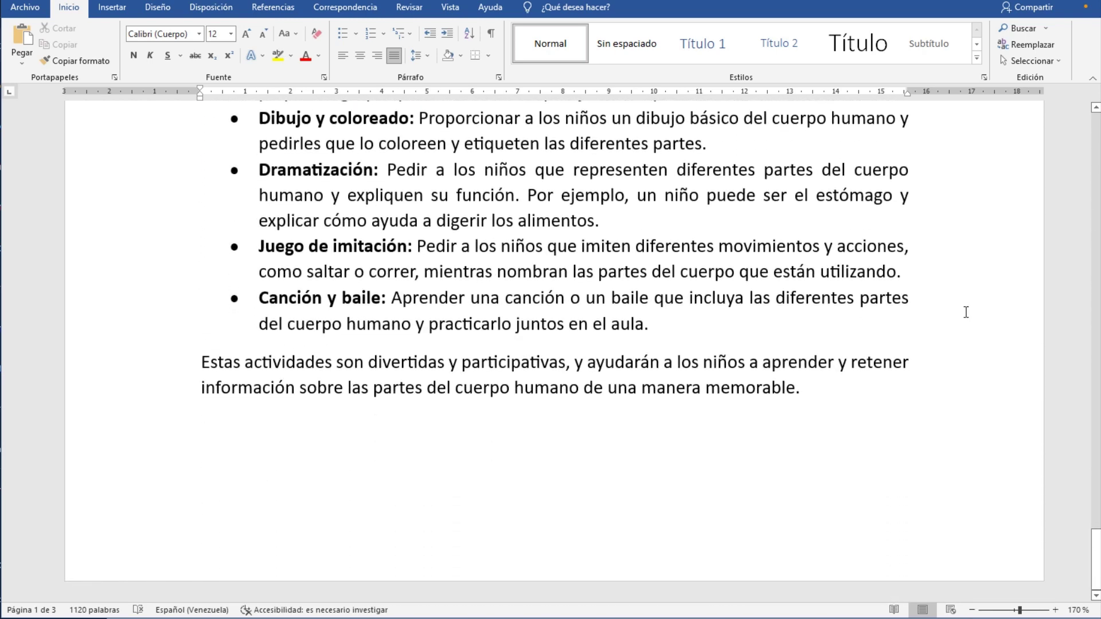